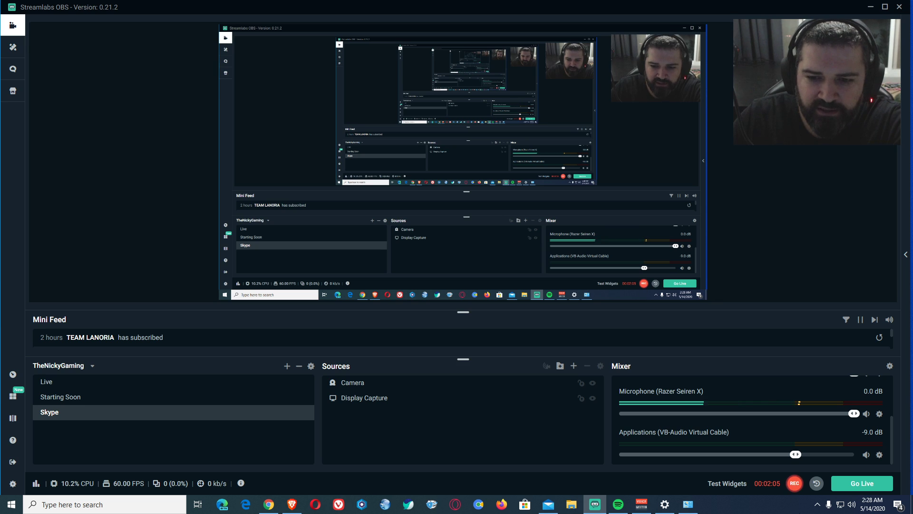
# Bring the VoiceMeeter Banana mixer in front of Streamlabs OBS from the taskbar.
pyautogui.click(649, 507)
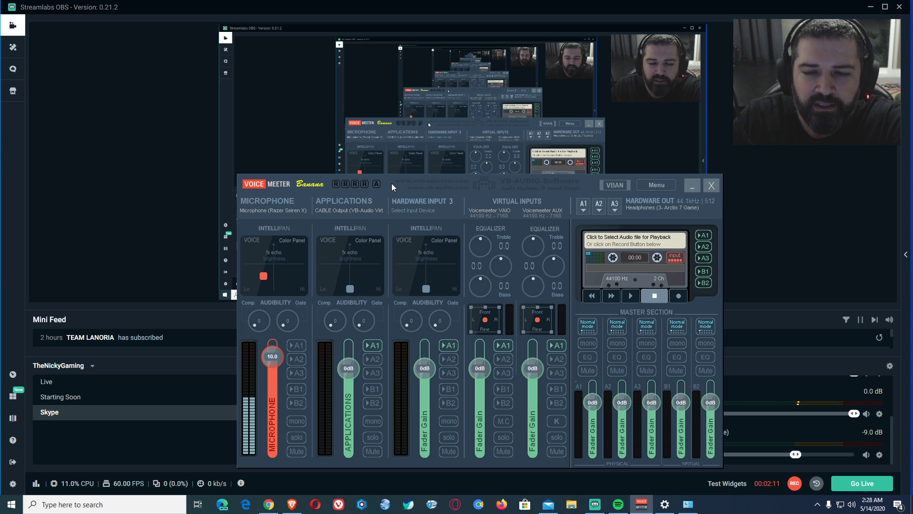
# Drag the VoiceMeeter Banana window higher to uncover the OBS sources beneath.
pyautogui.moveTo(393, 187); pyautogui.dragTo(395, 91)
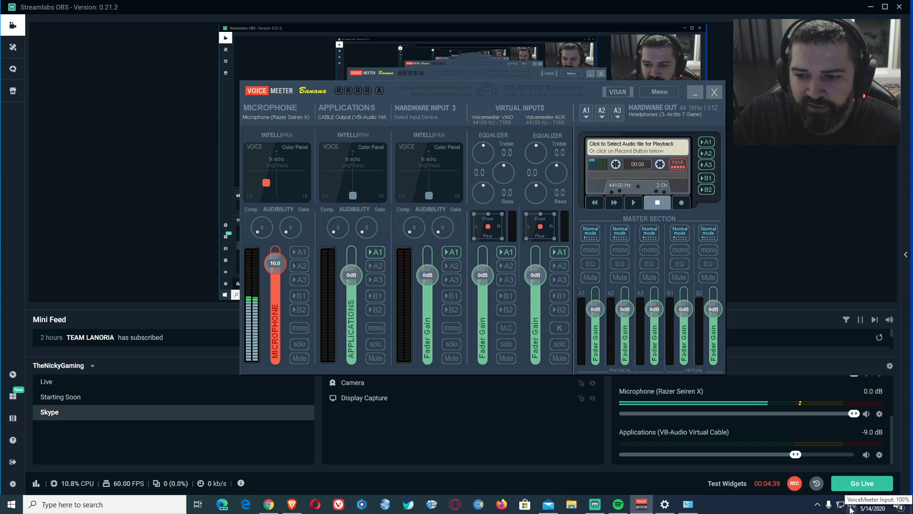
# Open Windows Sound settings and keep VoiceMeeter Input as the output device.
pyautogui.rightClick(850, 507)
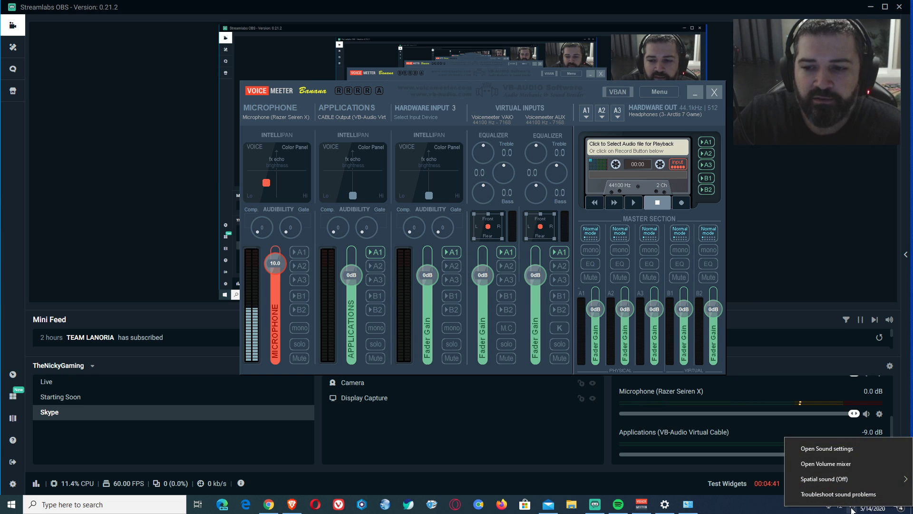
pyautogui.click(824, 449)
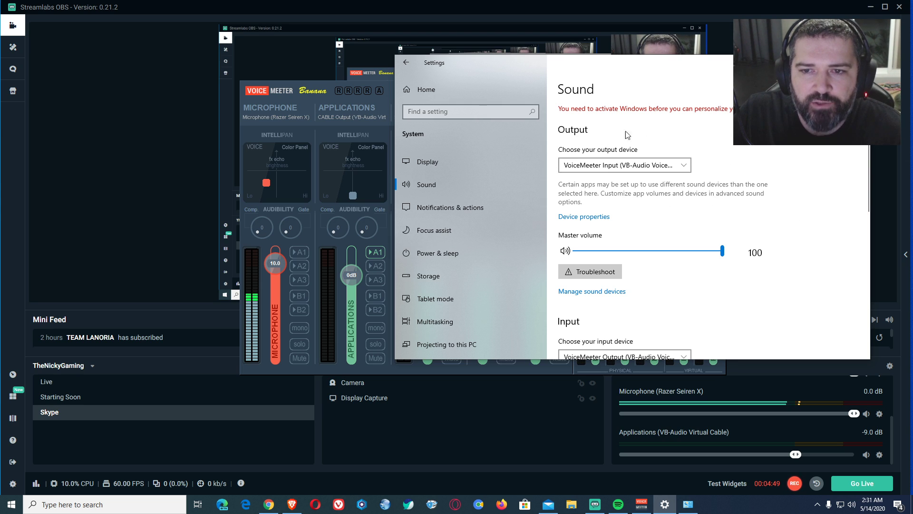
pyautogui.click(614, 165)
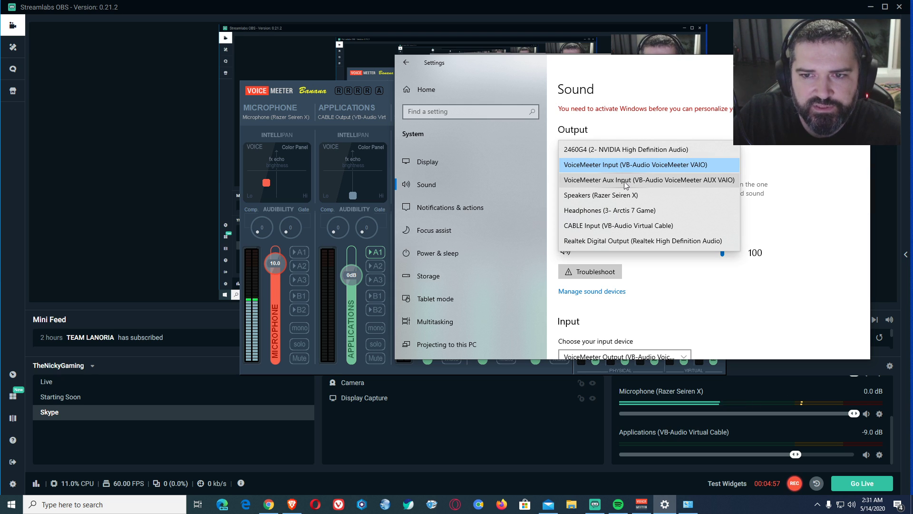
pyautogui.click(591, 165)
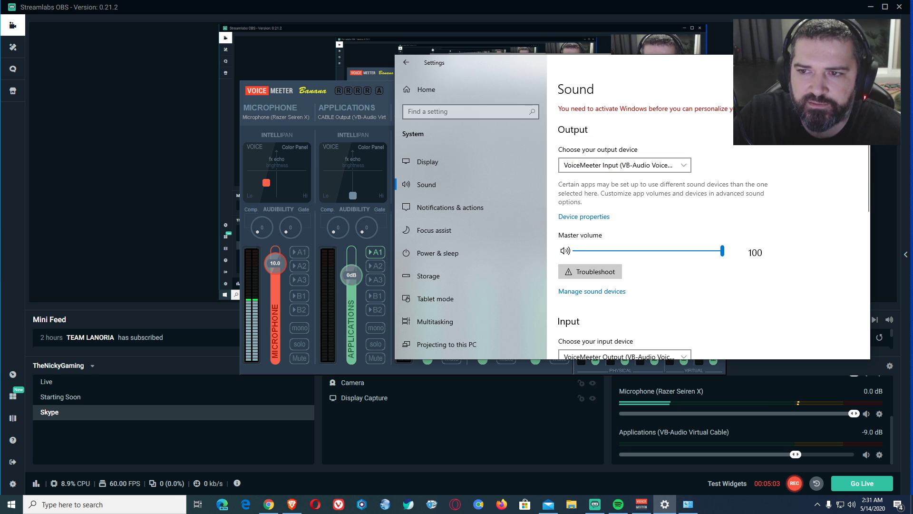
pyautogui.scroll(-5, 661, 252)
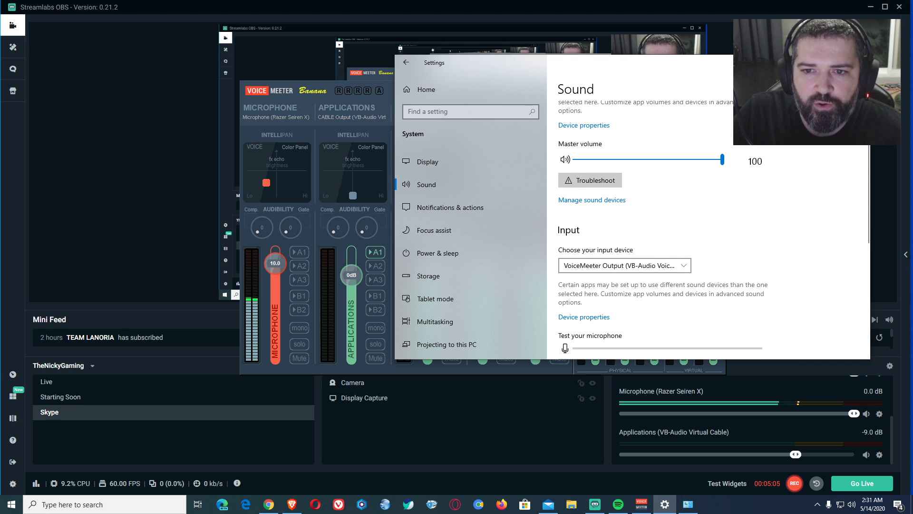
pyautogui.scroll(-2, 611, 252)
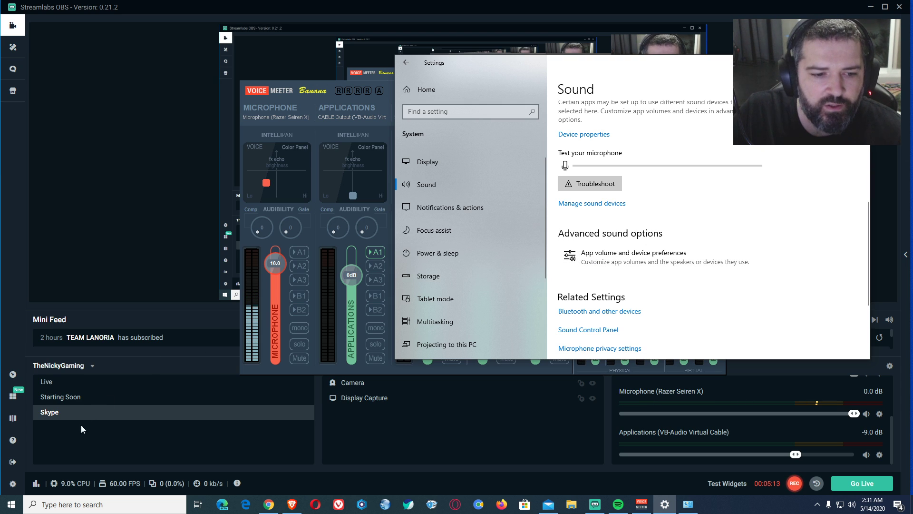
# Reach the App volume and device preferences page via a 'sound' search, and reposition it.
pyautogui.click(601, 260)
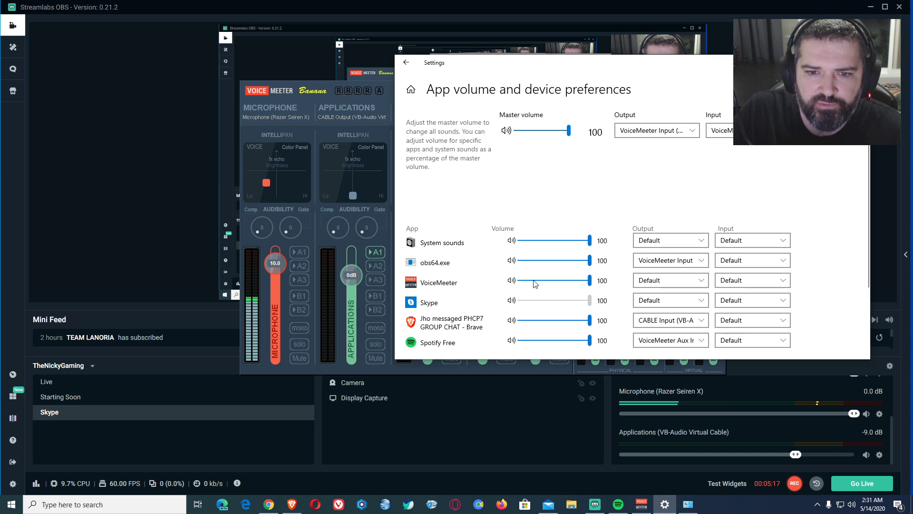
pyautogui.hotkey('alt', 'F4')
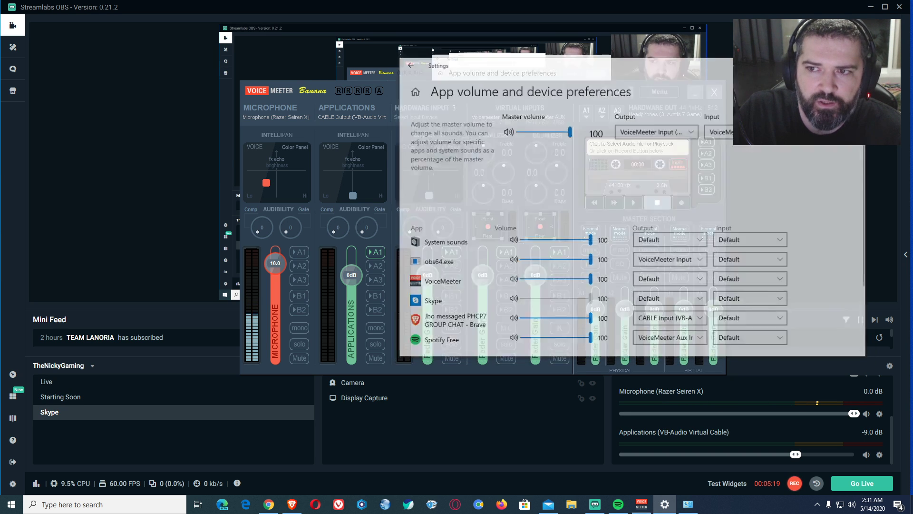
pyautogui.click(95, 506)
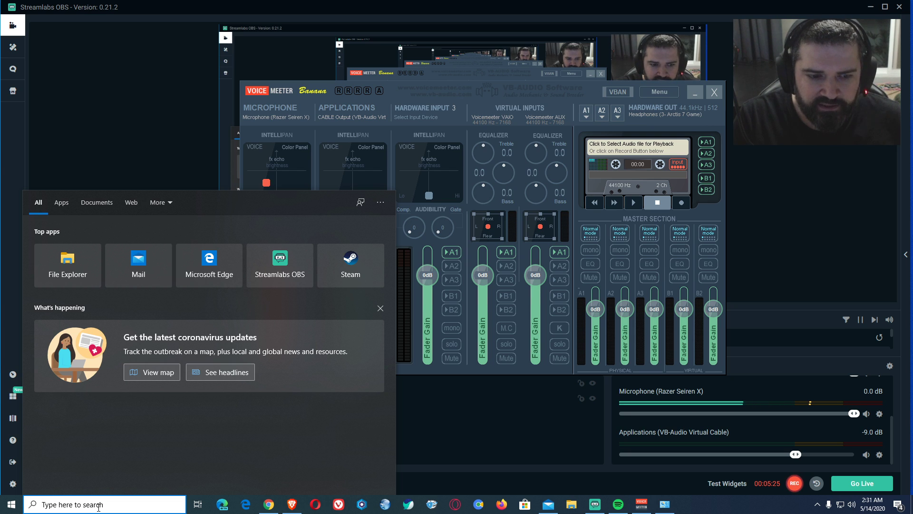
pyautogui.write('sound')
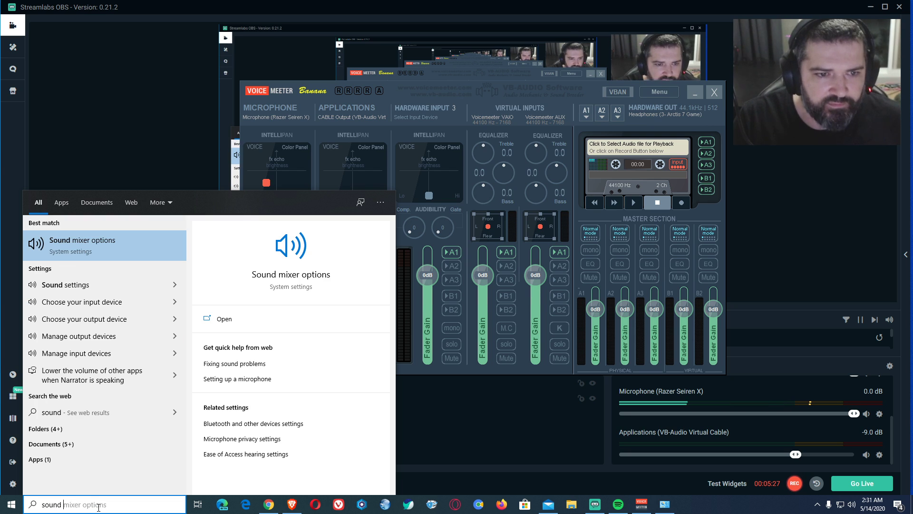
pyautogui.press('Return')
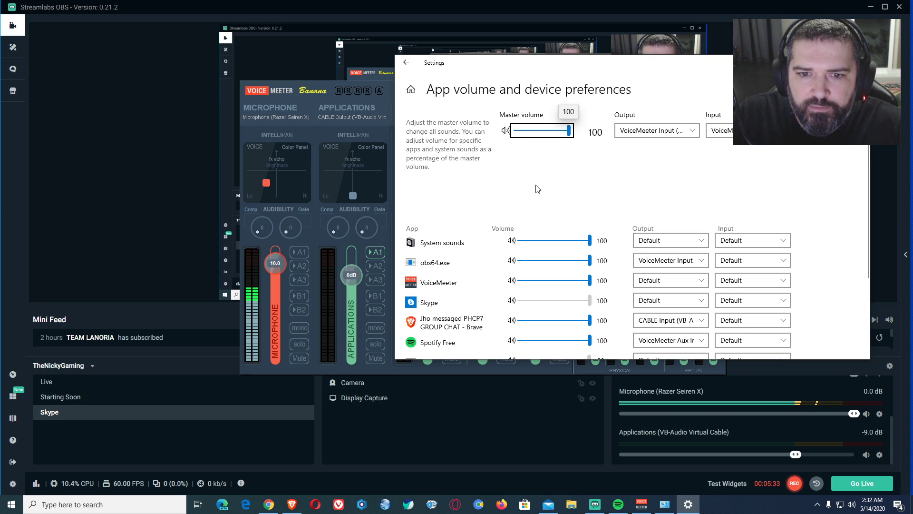
pyautogui.scroll(-2, 536, 190)
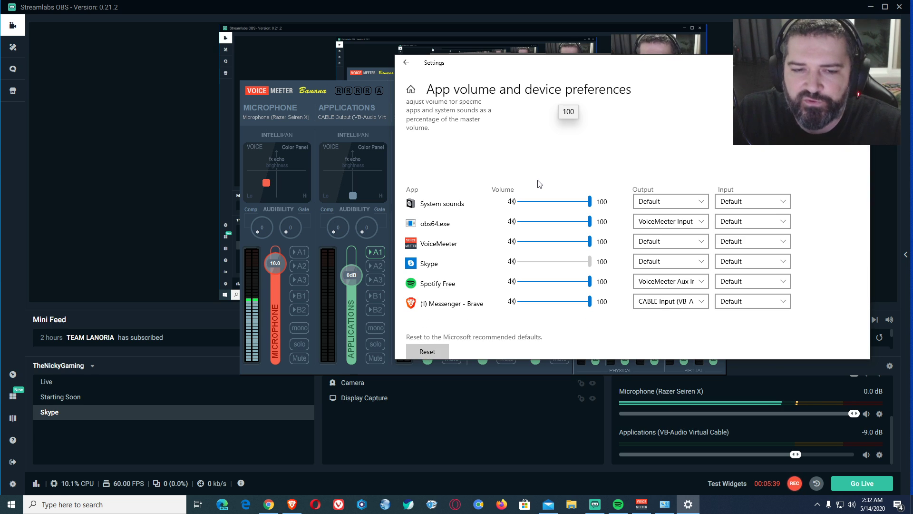
pyautogui.moveTo(641, 67); pyautogui.dragTo(614, 52)
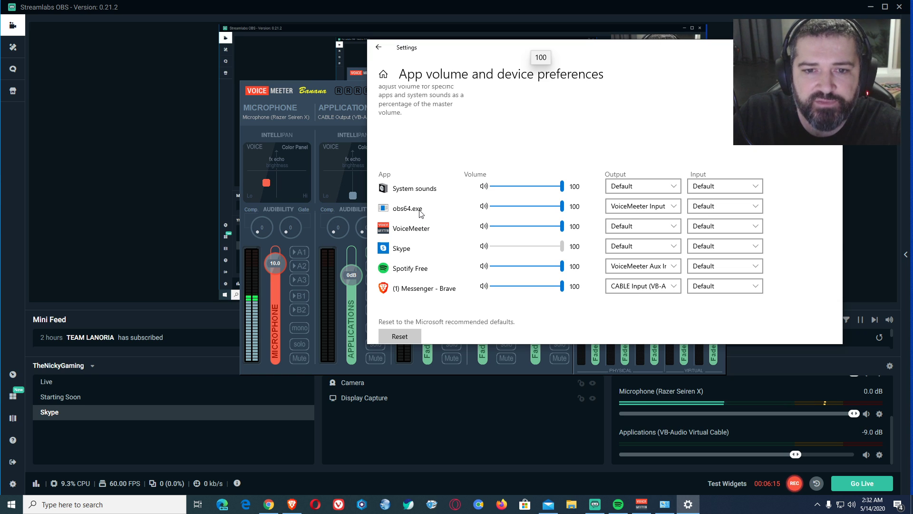
# Route obs64.exe to VoiceMeeter Input and Spotify Free to VoiceMeeter Aux Input.
pyautogui.click(625, 214)
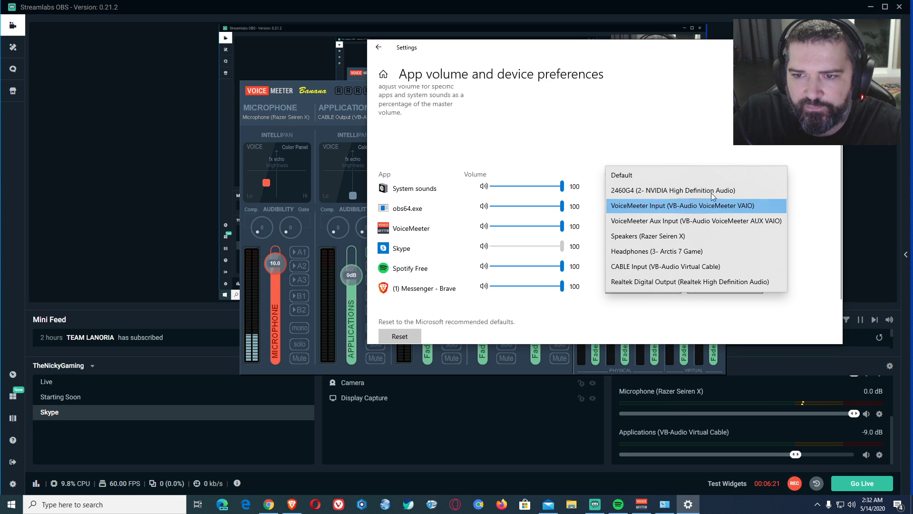
pyautogui.click(673, 206)
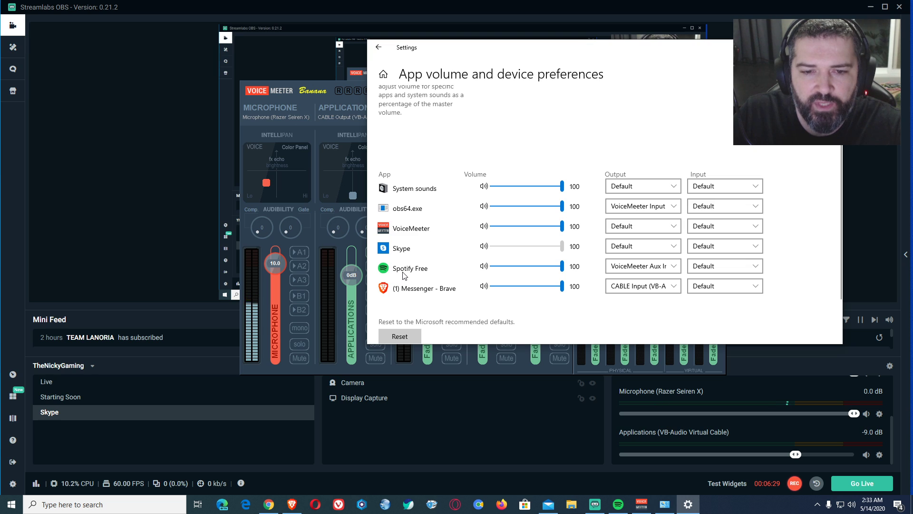
pyautogui.click(654, 267)
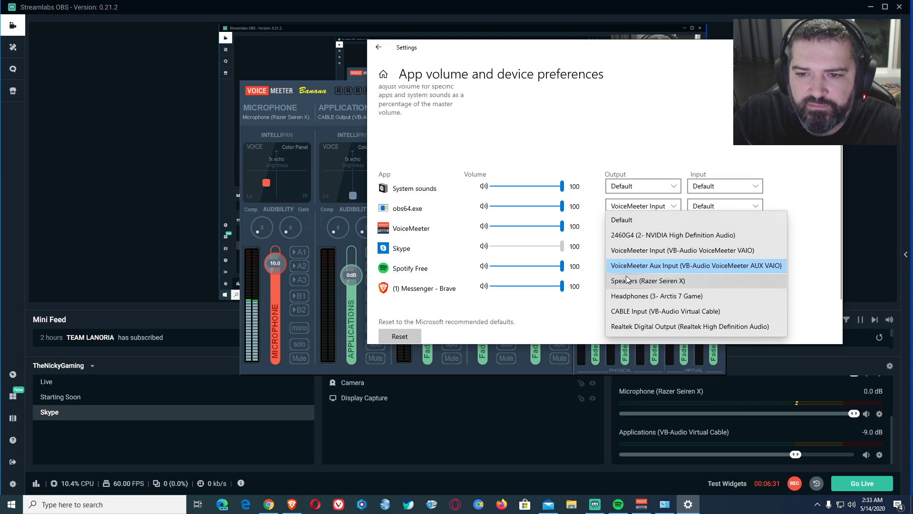
pyautogui.click(683, 270)
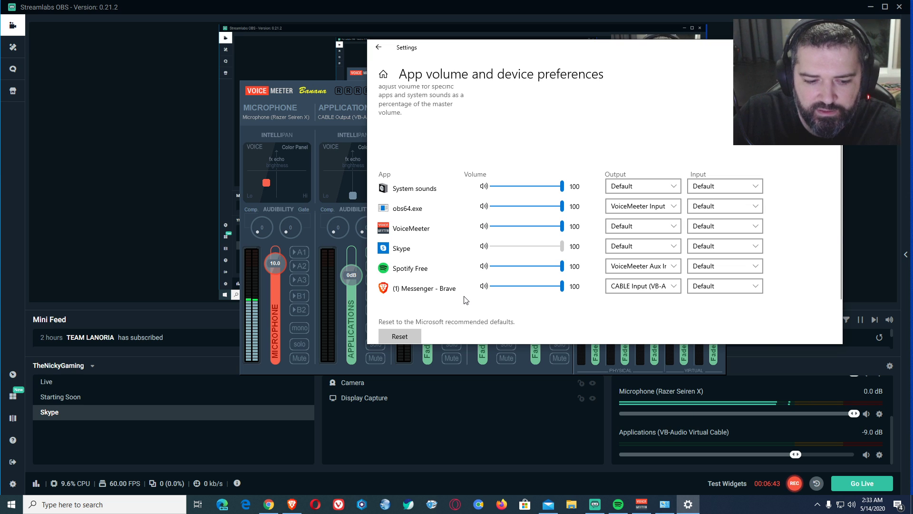
# Set Brave's output device to CABLE Input (VB-Audio Virtual Cable).
pyautogui.click(622, 287)
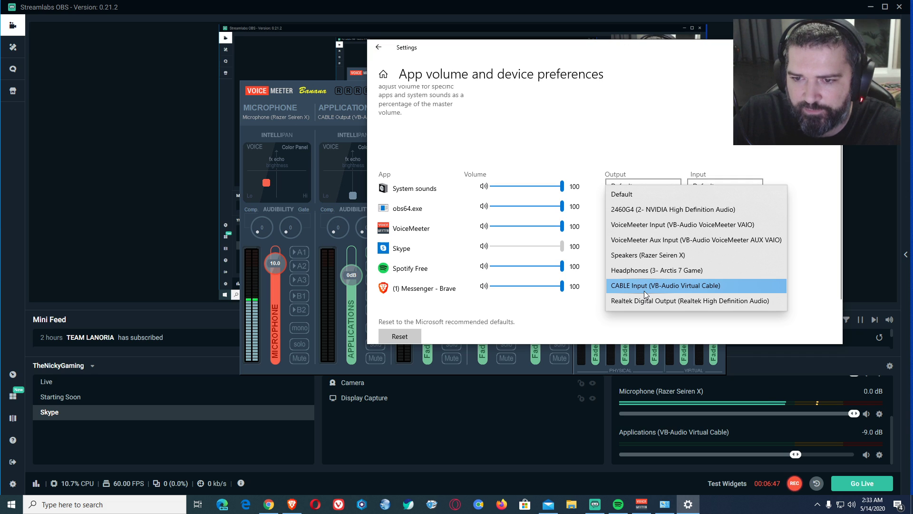
pyautogui.click(641, 293)
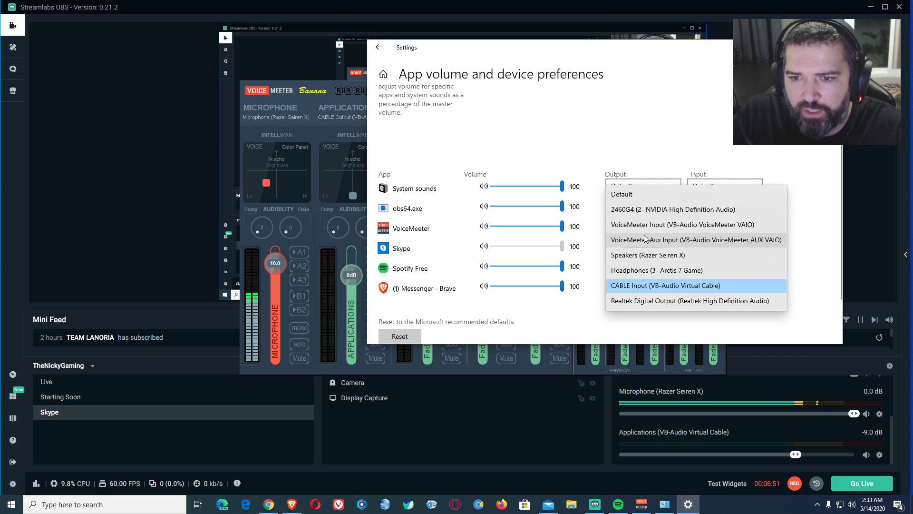
pyautogui.click(661, 239)
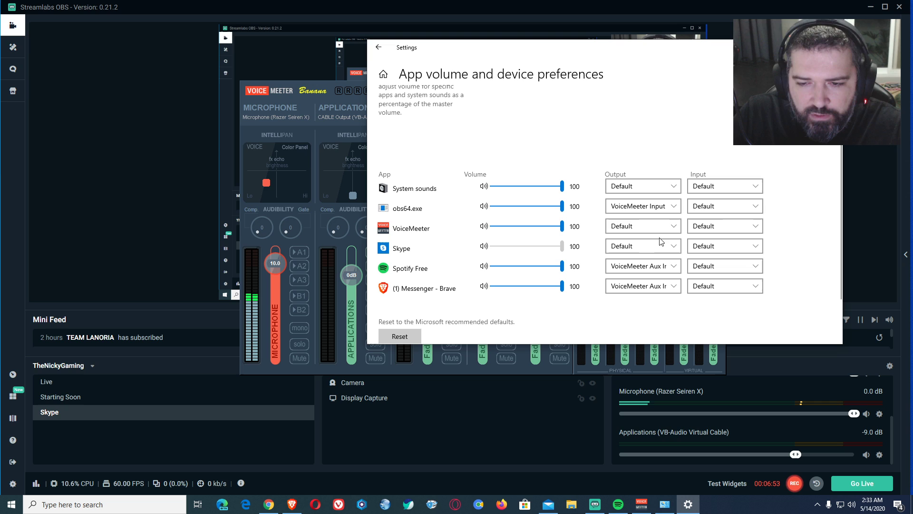
pyautogui.click(635, 290)
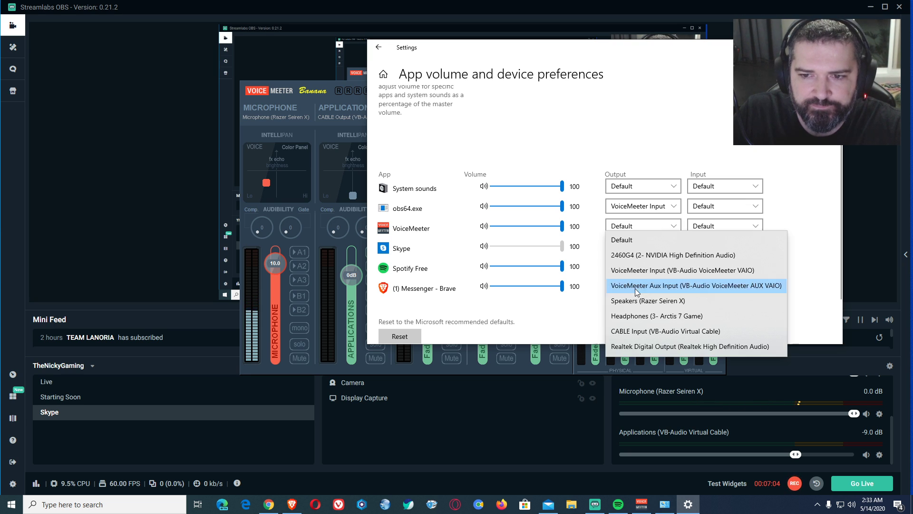
pyautogui.click(652, 331)
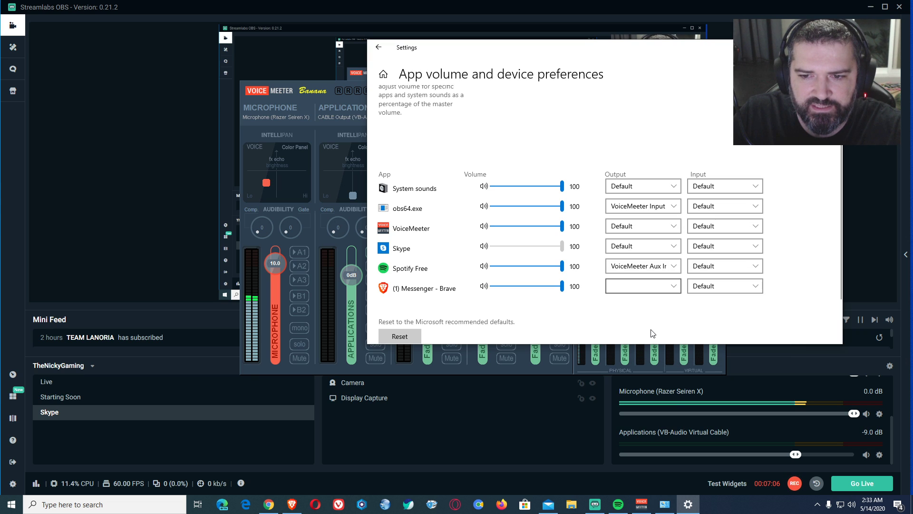
pyautogui.click(637, 292)
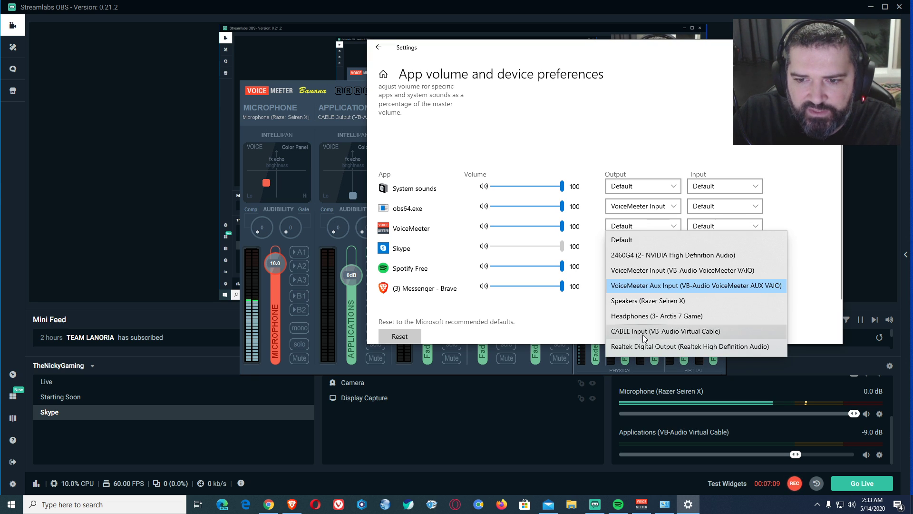
pyautogui.click(643, 334)
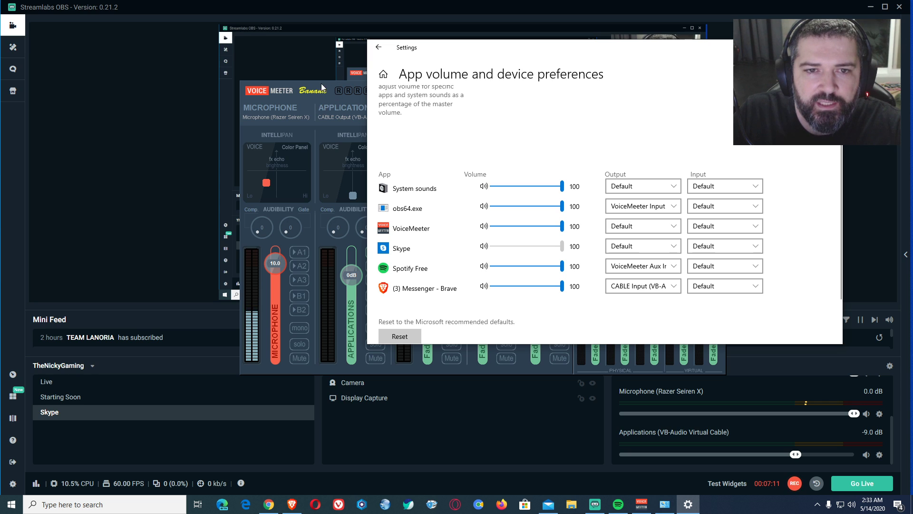
pyautogui.moveTo(322, 87); pyautogui.dragTo(277, 87)
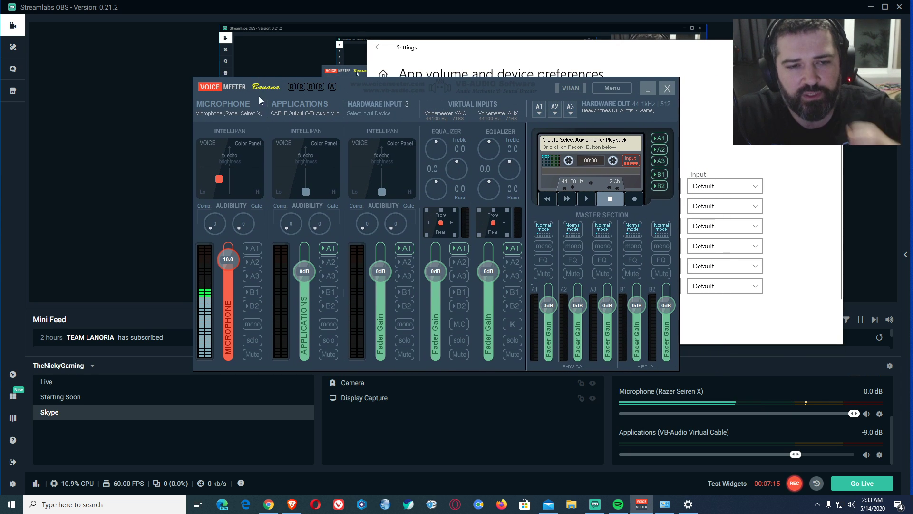
# Keep WDM: Microphone (Razer Seiren X) as the Microphone strip's input device.
pyautogui.click(219, 115)
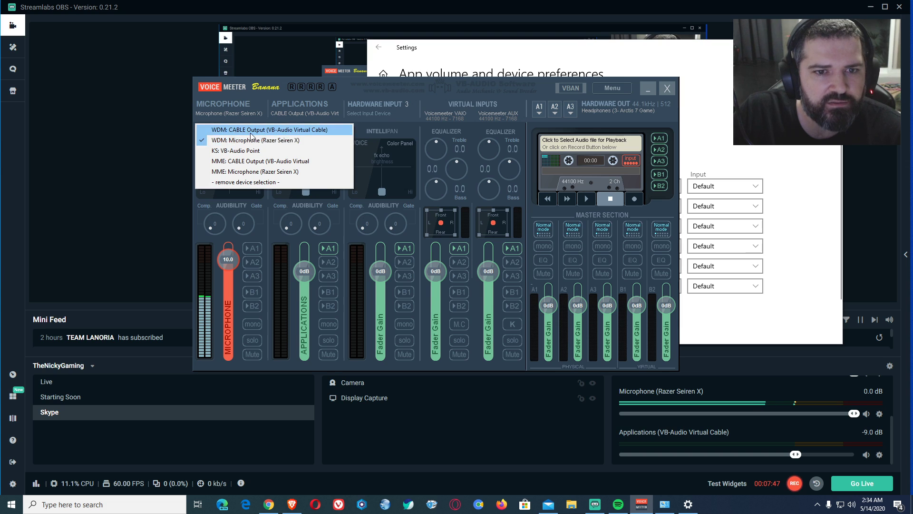
pyautogui.click(283, 140)
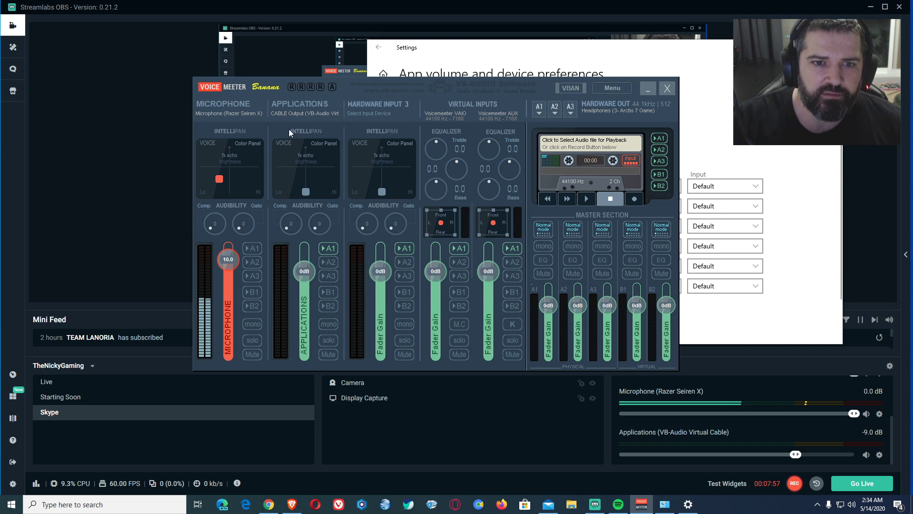
pyautogui.click(253, 115)
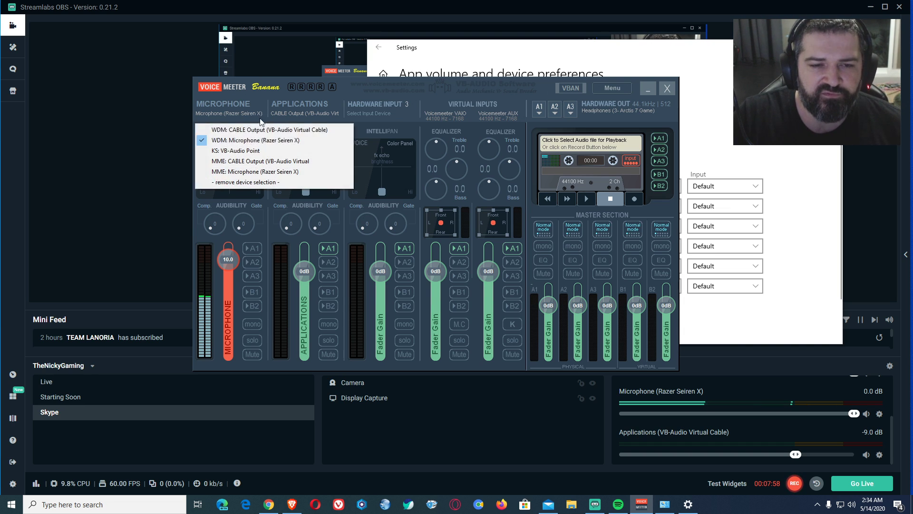
pyautogui.click(233, 140)
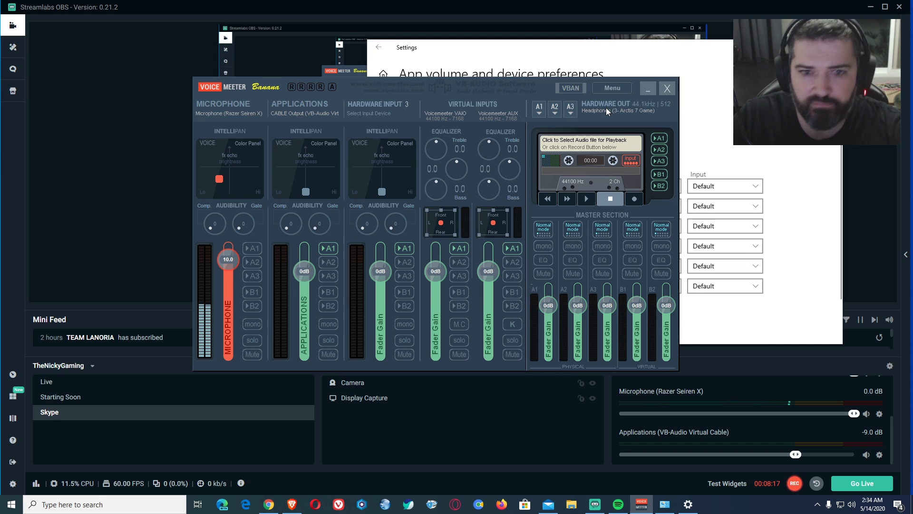
pyautogui.click(253, 247)
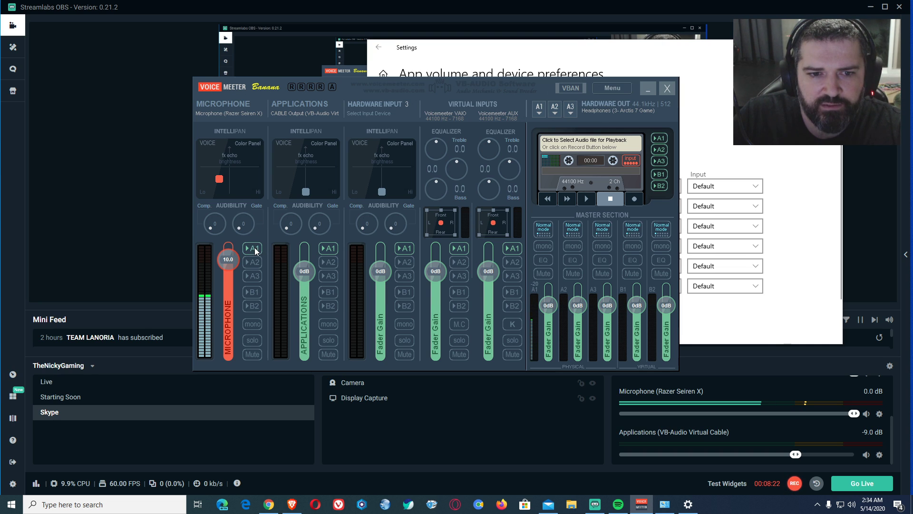
pyautogui.click(539, 108)
pyautogui.click(539, 108)
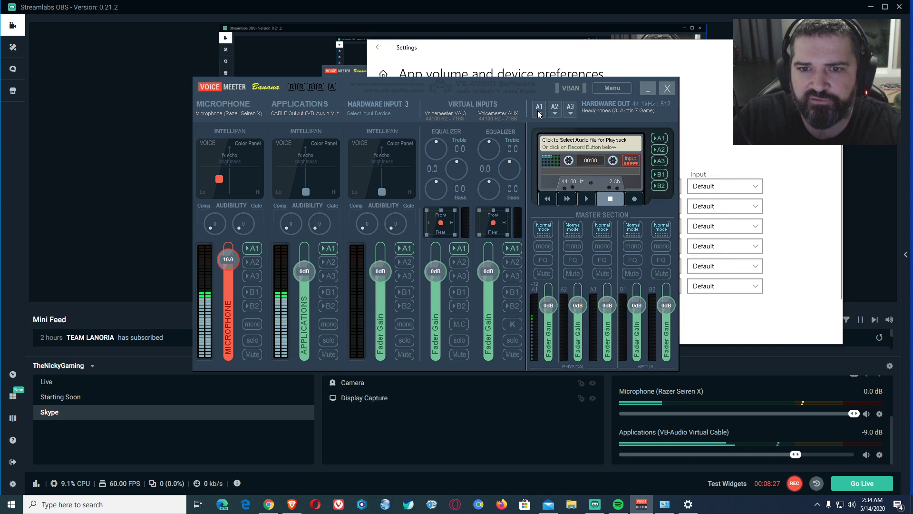
pyautogui.click(538, 111)
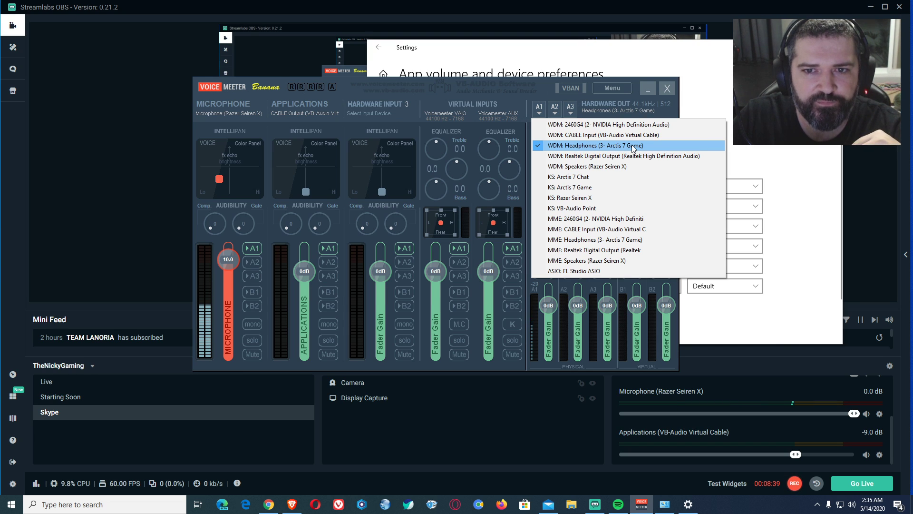
pyautogui.click(518, 98)
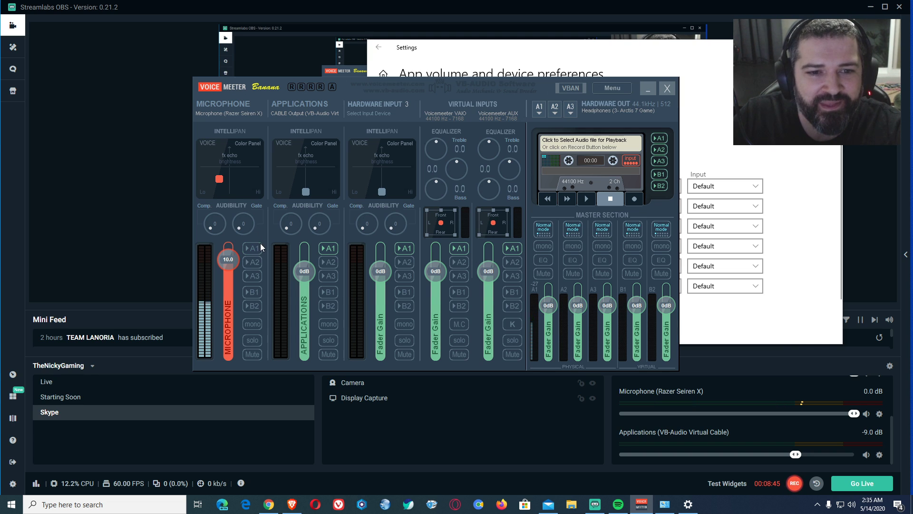
pyautogui.click(255, 249)
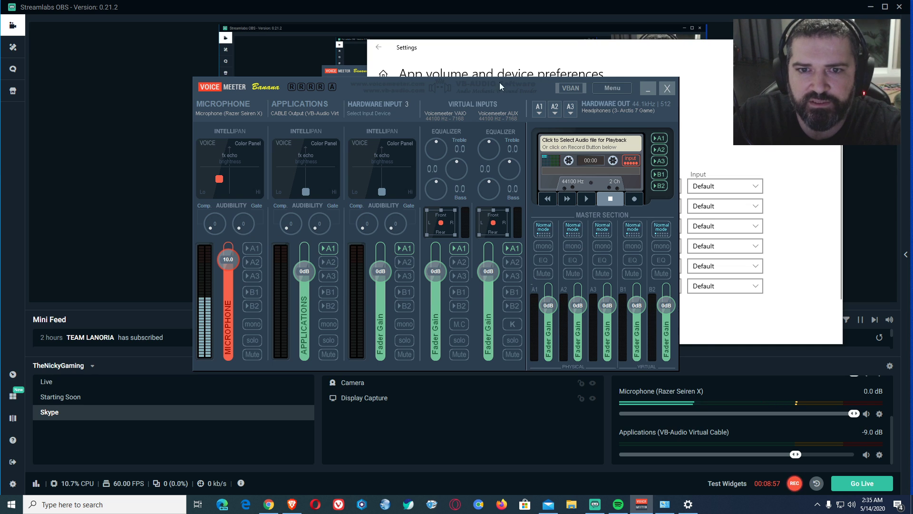
# Place the VoiceMeeter mixer on the left and app volume settings on the right, mixer in front.
pyautogui.moveTo(344, 84); pyautogui.dragTo(198, 77)
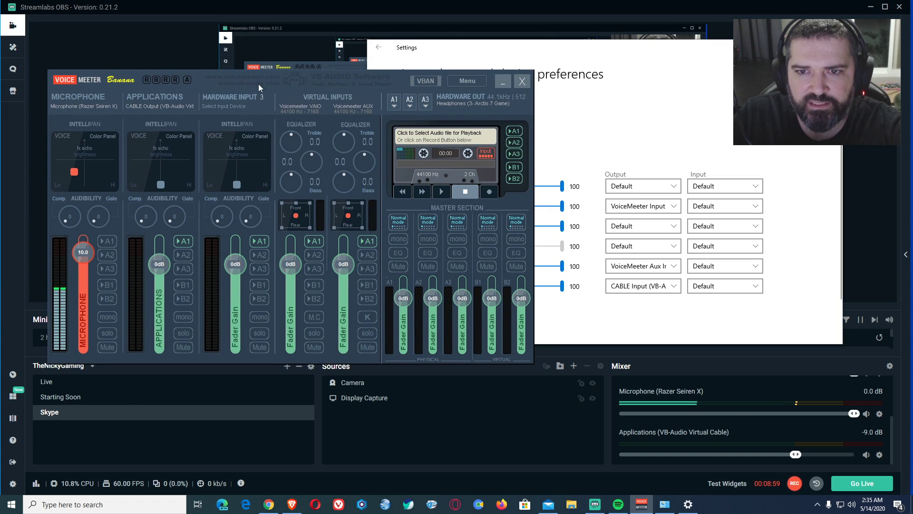
pyautogui.moveTo(652, 55); pyautogui.dragTo(737, 50)
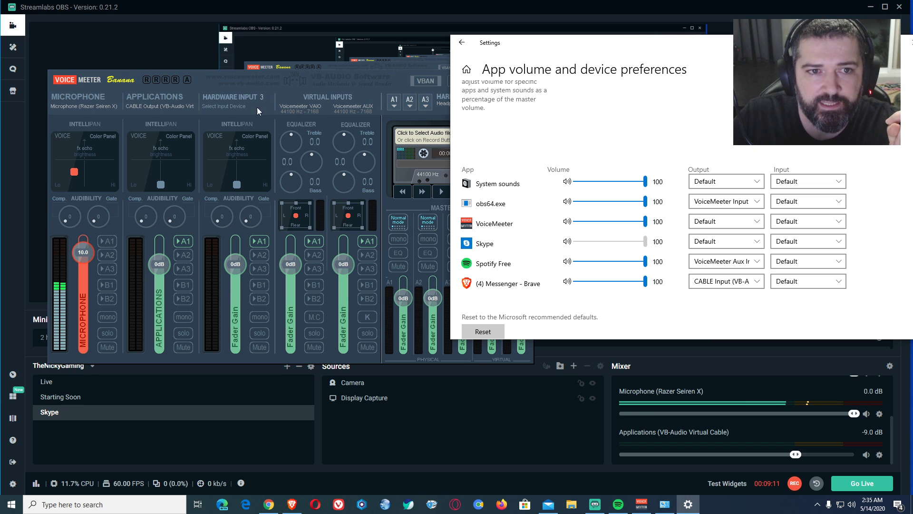
pyautogui.click(200, 83)
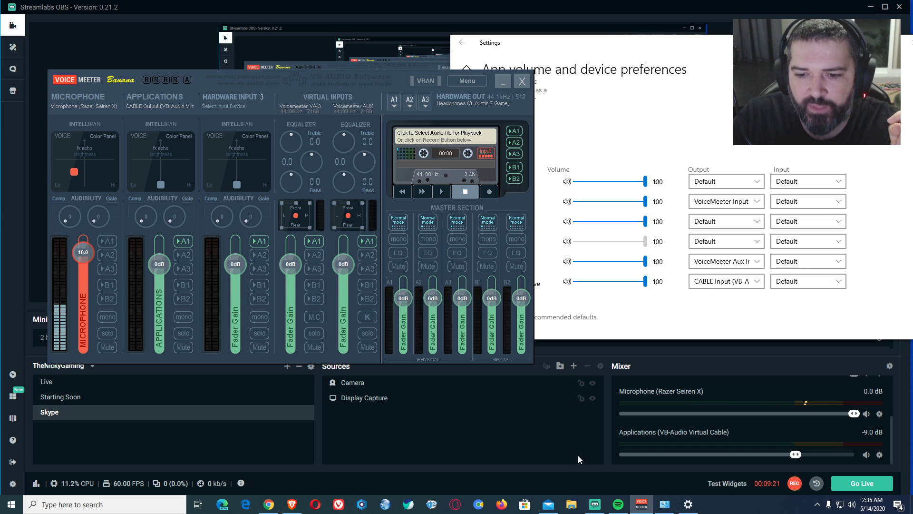
# Minimize the Spotify window and bring the App volume settings page in front.
pyautogui.click(618, 504)
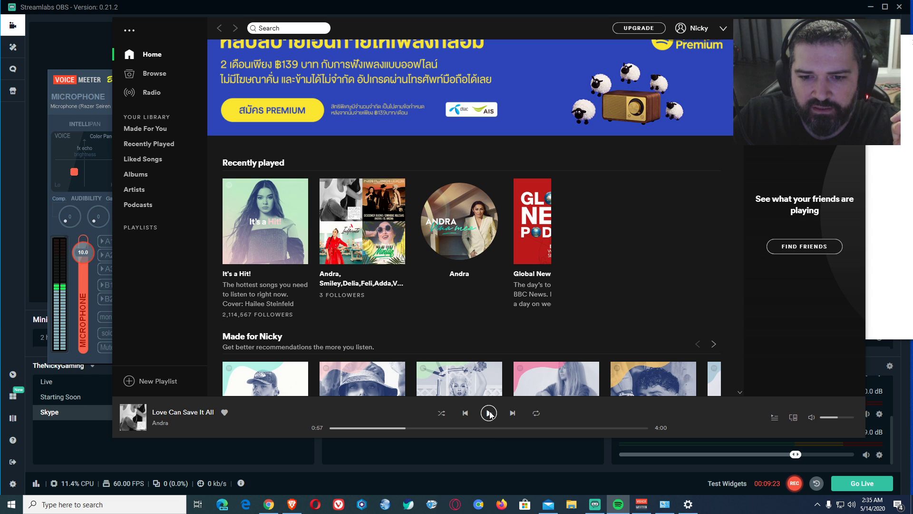
pyautogui.moveTo(420, 30); pyautogui.dragTo(782, 25)
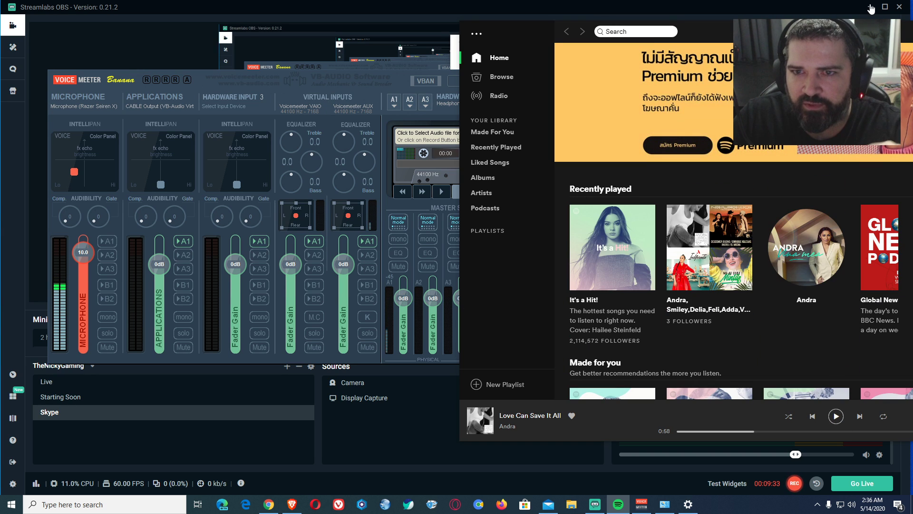
pyautogui.moveTo(694, 34); pyautogui.dragTo(535, 61)
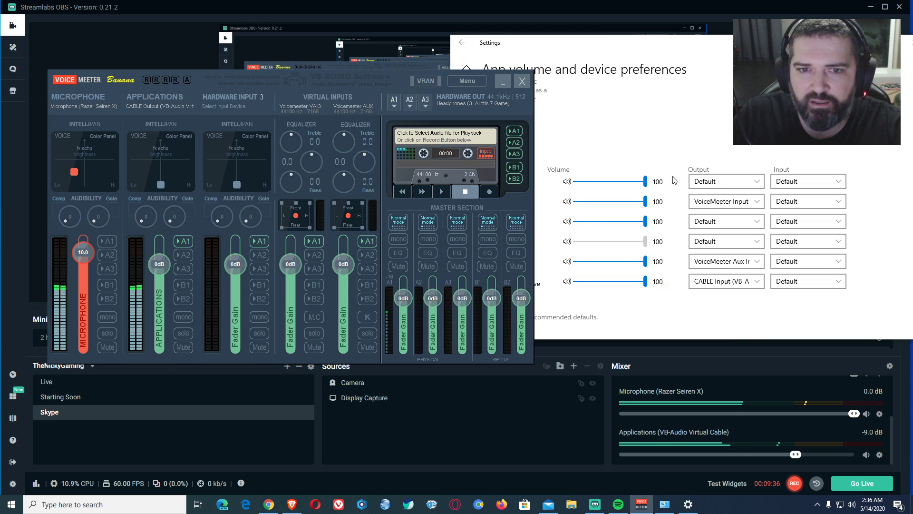
pyautogui.click(856, 53)
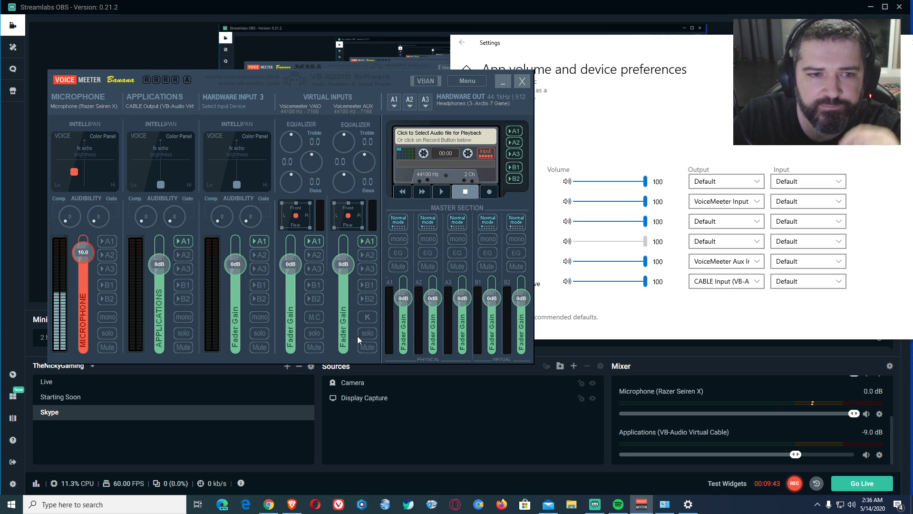
pyautogui.click(607, 314)
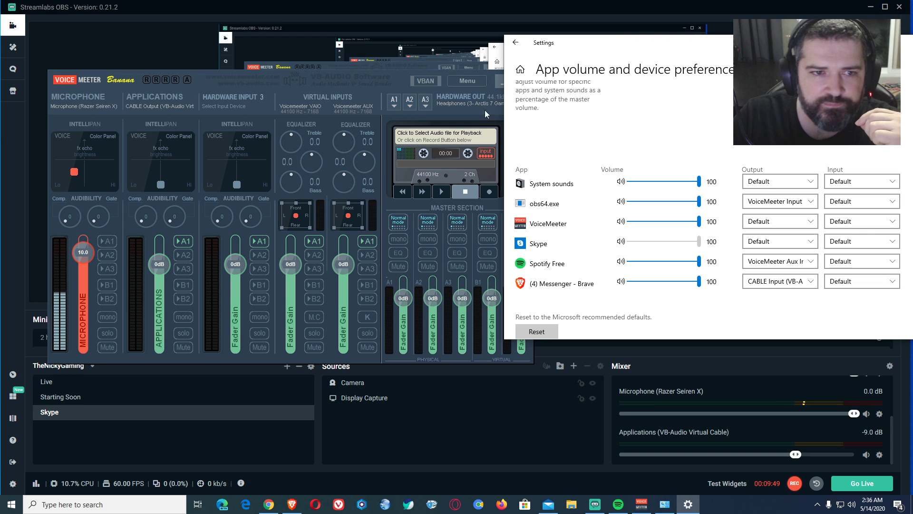
pyautogui.click(156, 105)
pyautogui.click(156, 105)
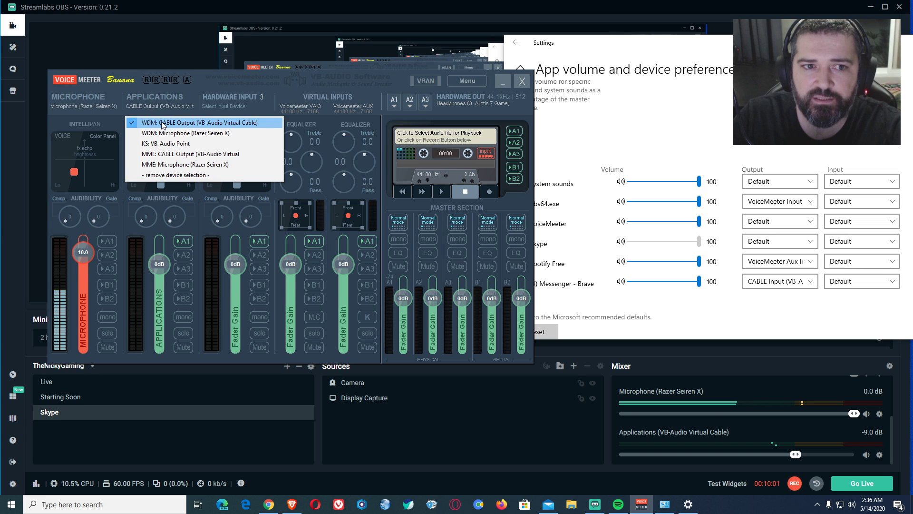
pyautogui.click(162, 122)
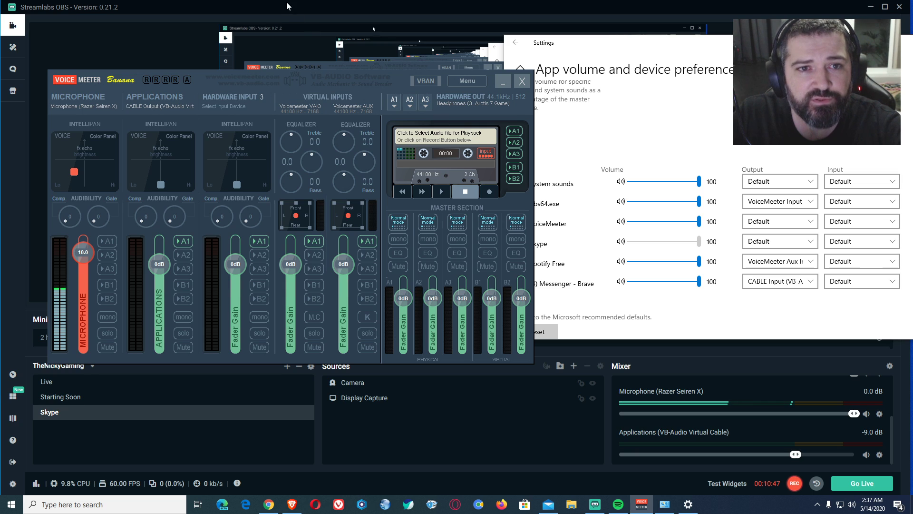
# Check the Desktop - Game and Spotify sources in the Streamlabs mixer, then open Settings.
pyautogui.click(279, 15)
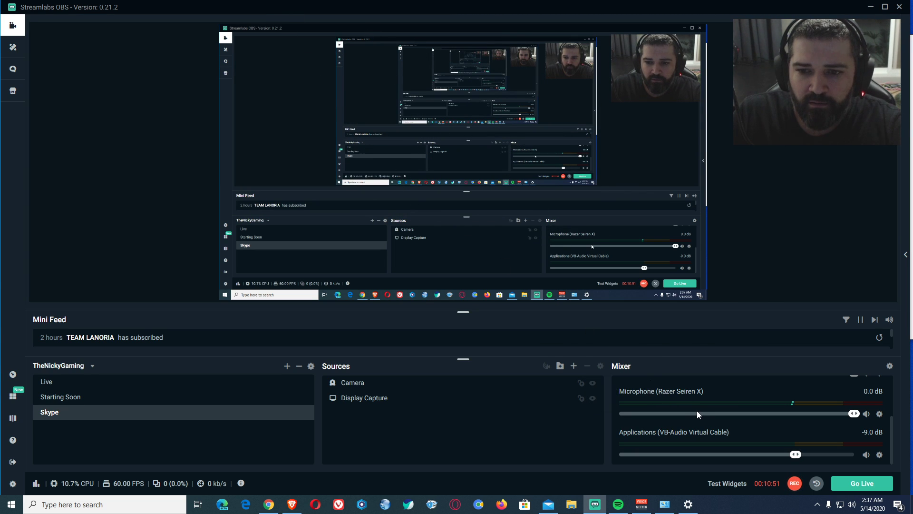
pyautogui.scroll(2, 698, 415)
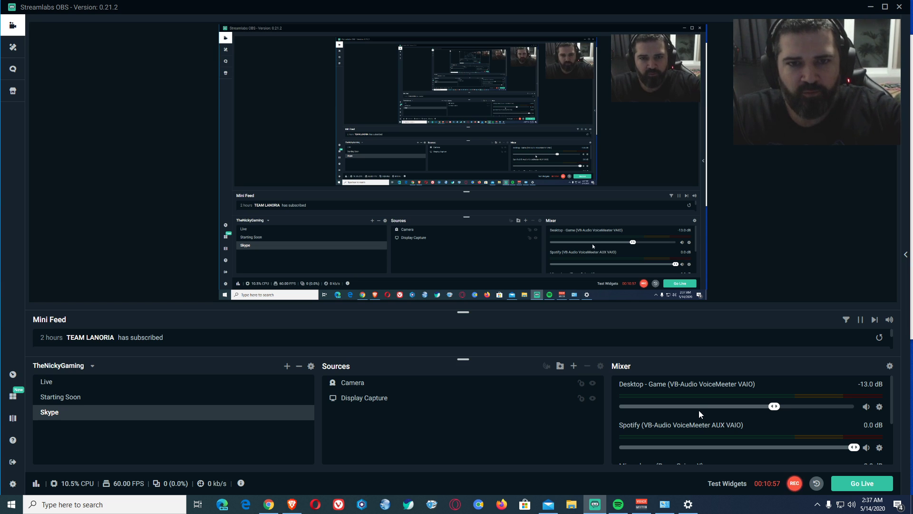
pyautogui.click(641, 504)
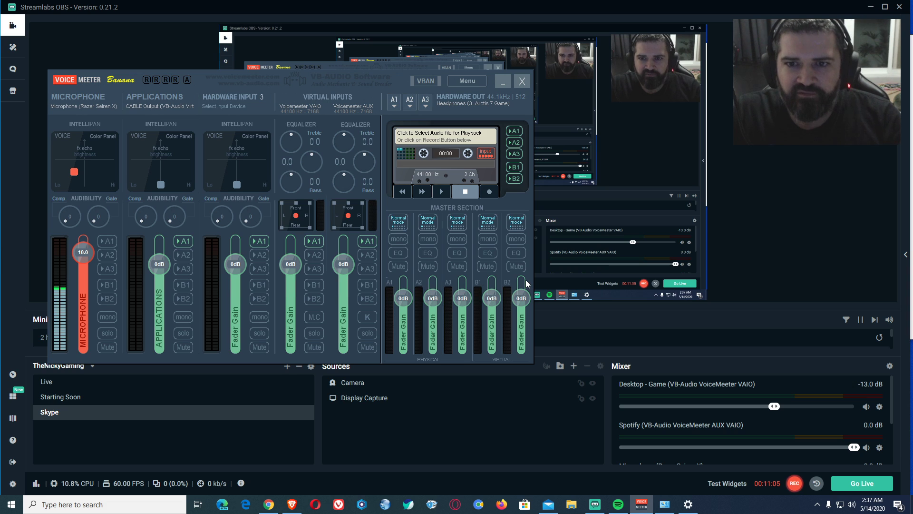
pyautogui.click(690, 354)
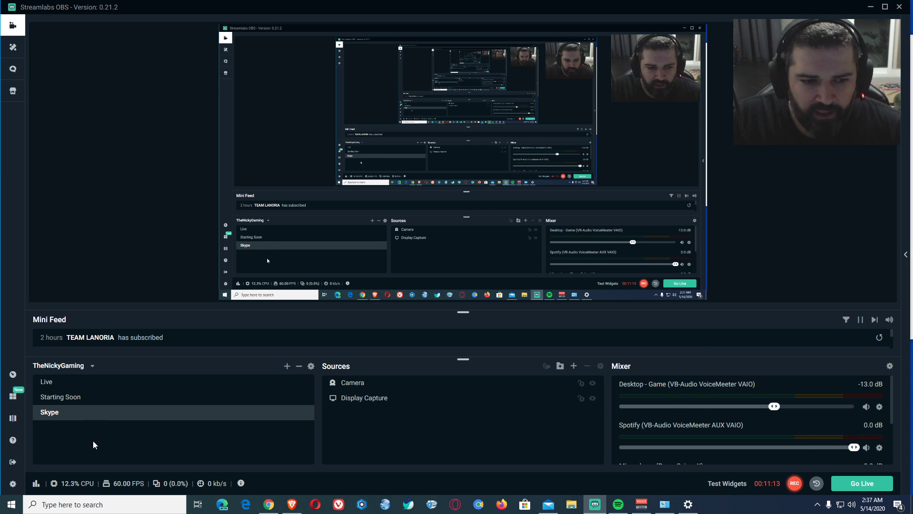
pyautogui.click(13, 483)
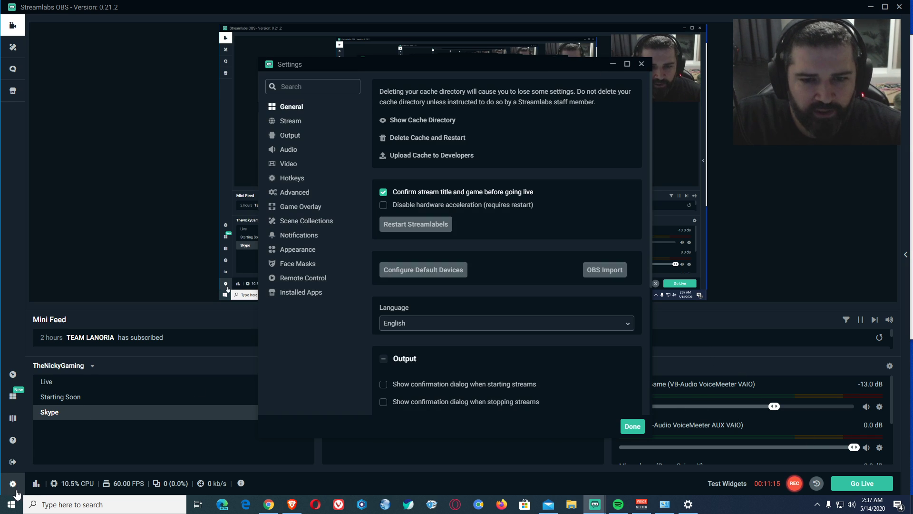
# In the Audio settings, set Desktop Audio Device 1 to VoiceMeeter Input.
pyautogui.click(290, 150)
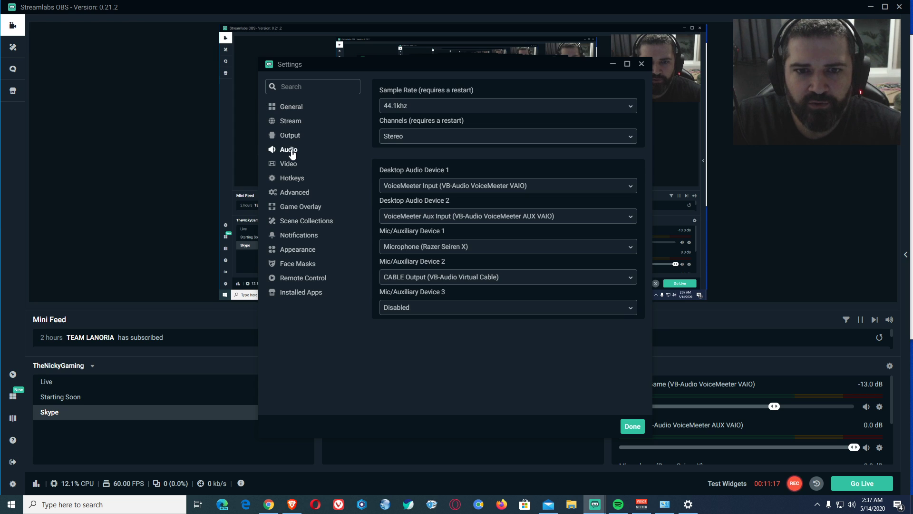
pyautogui.click(536, 190)
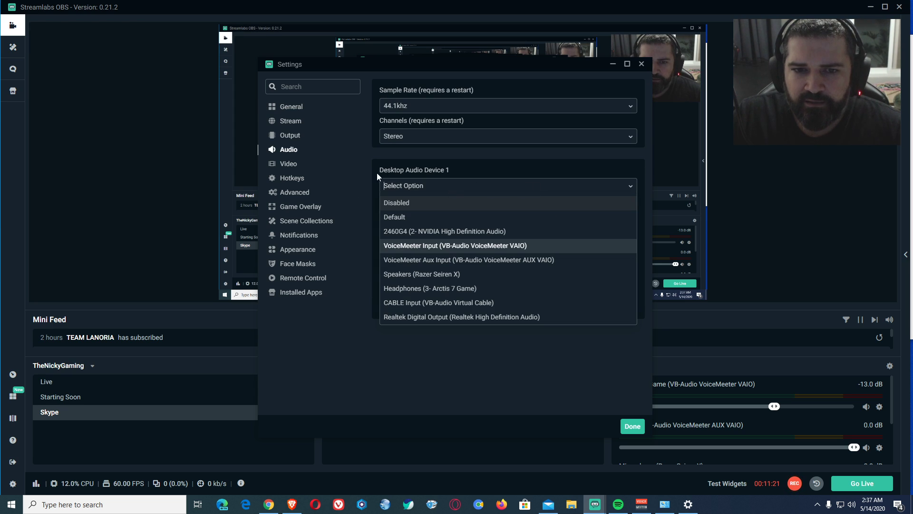
pyautogui.click(417, 251)
# Set Mic/Auxiliary Device 2 to CABLE Output and confirm with Done.
pyautogui.click(688, 504)
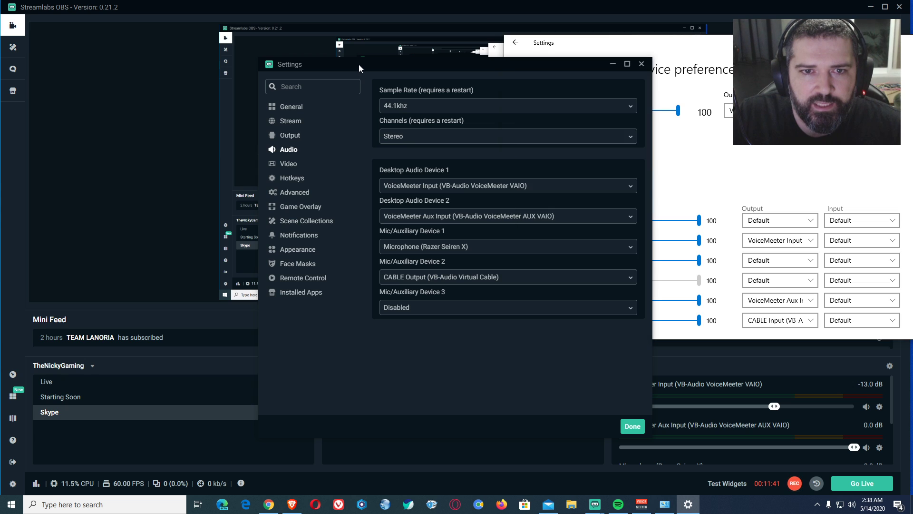
pyautogui.moveTo(359, 64); pyautogui.dragTo(208, 44)
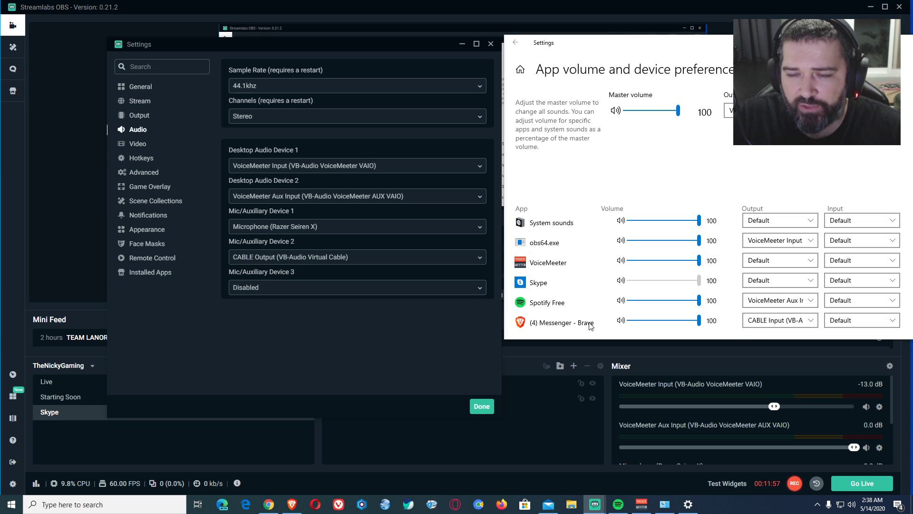
pyautogui.doubleClick(254, 51)
pyautogui.click(244, 222)
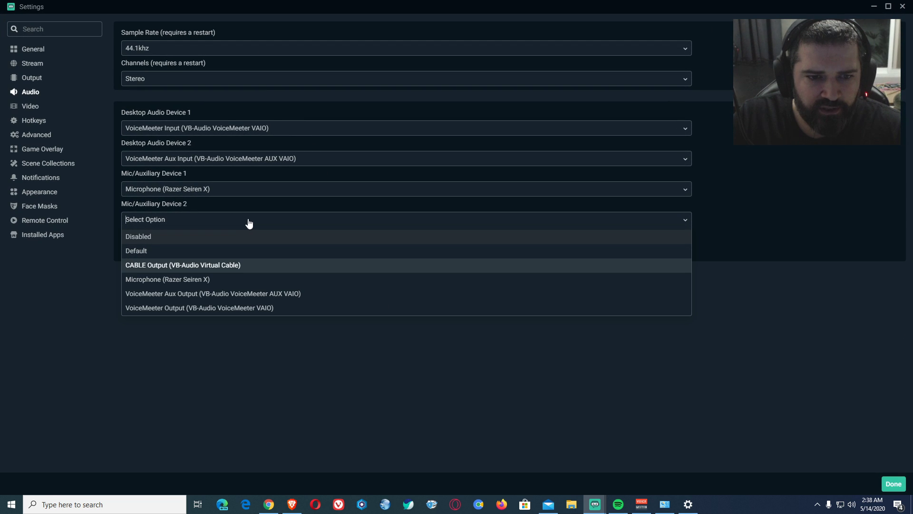
pyautogui.click(200, 265)
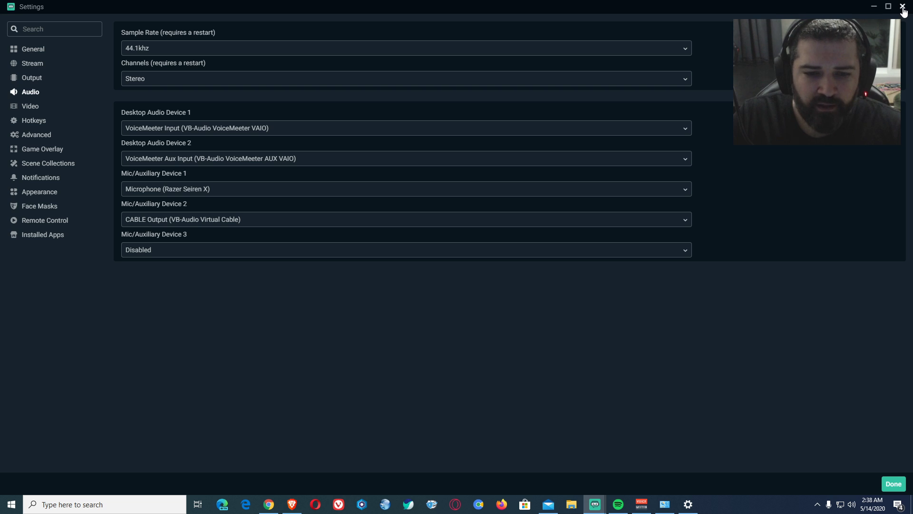
pyautogui.click(893, 484)
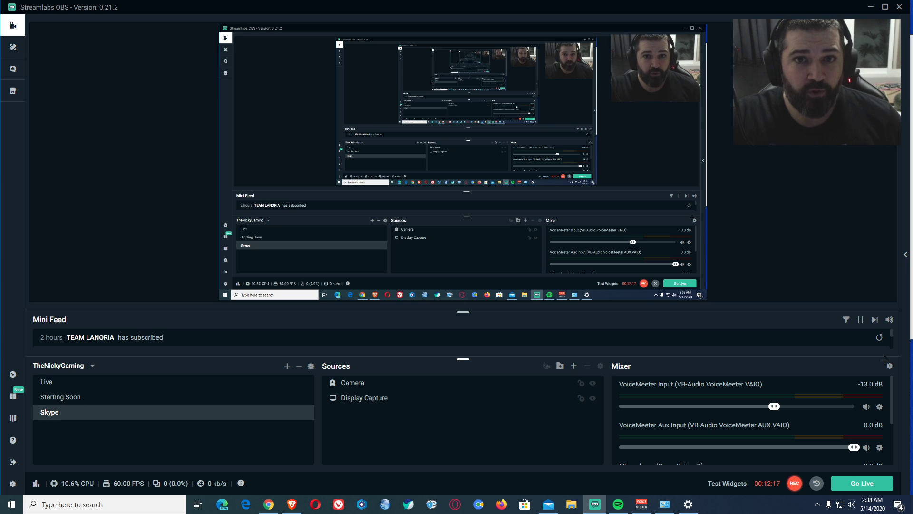
pyautogui.click(14, 484)
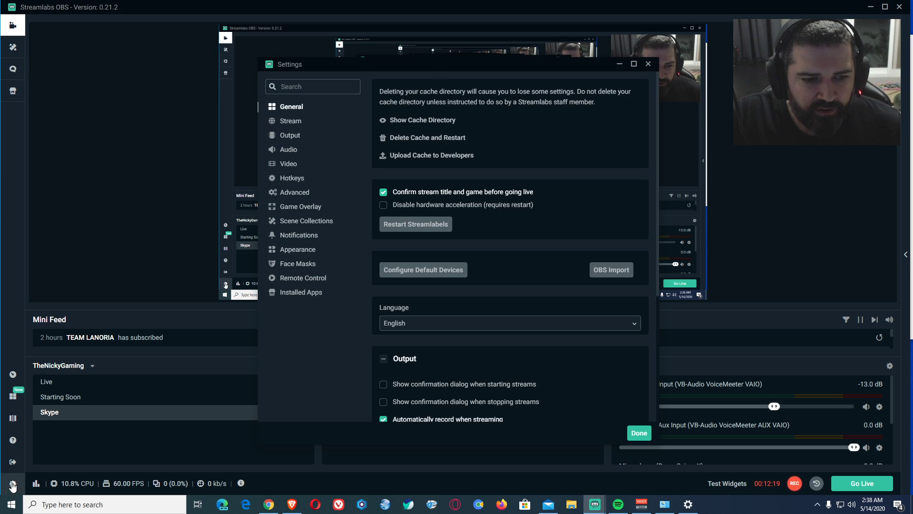
pyautogui.click(293, 137)
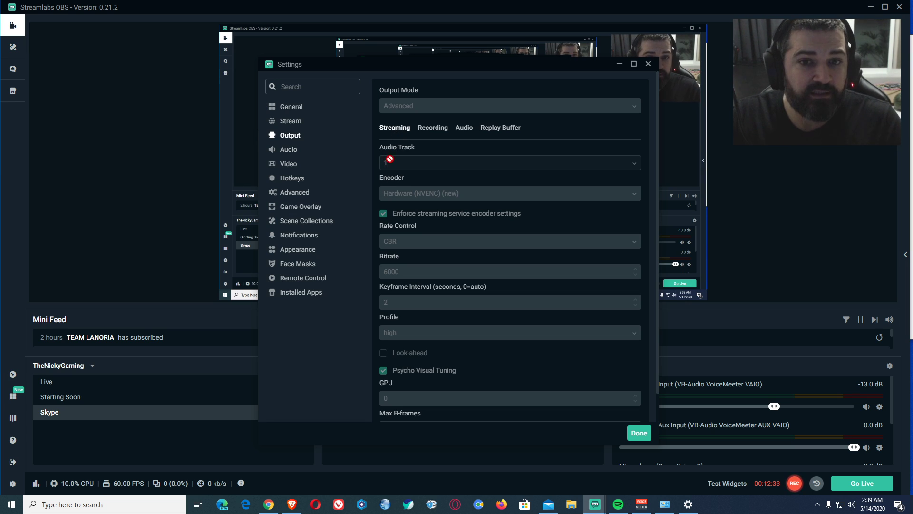
pyautogui.click(436, 131)
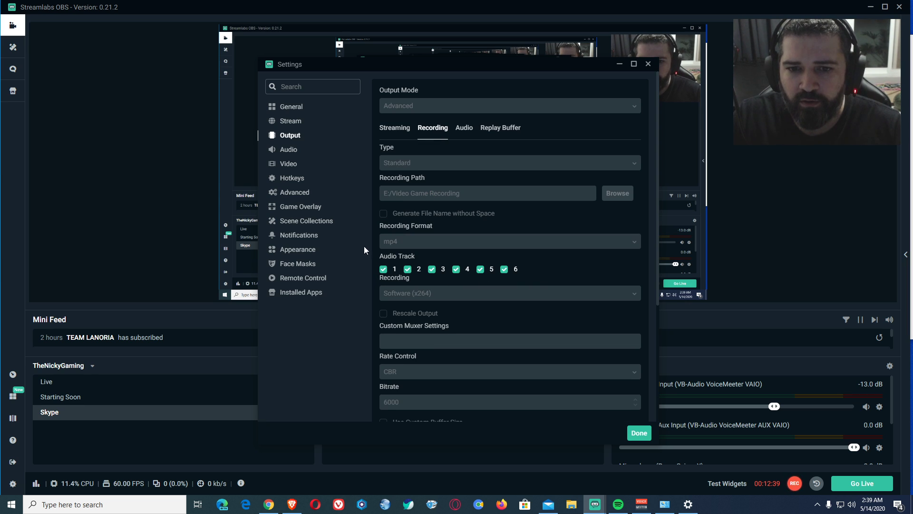
pyautogui.click(638, 433)
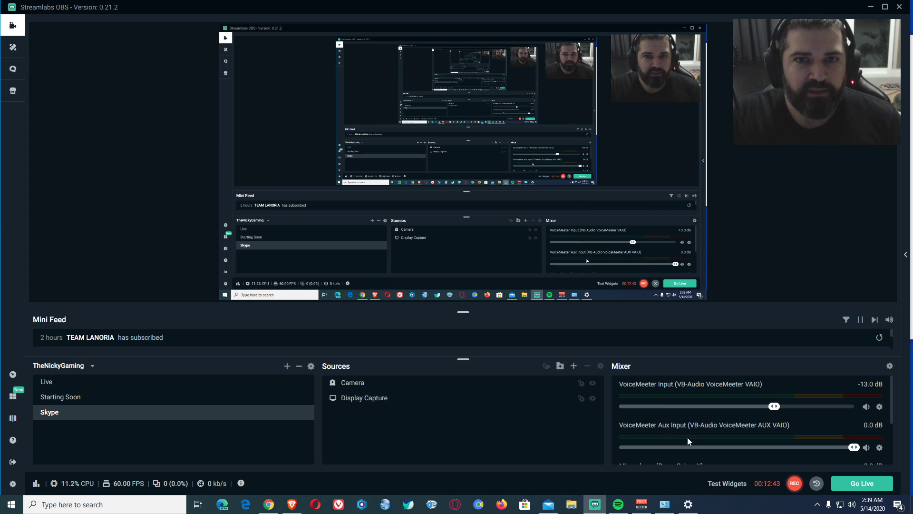
# Assign each source to track 1 plus its own track: VoiceMeeter Input 2, Aux Input 3, Microphone 4, CABLE Output 5, Camera 6.
pyautogui.click(889, 365)
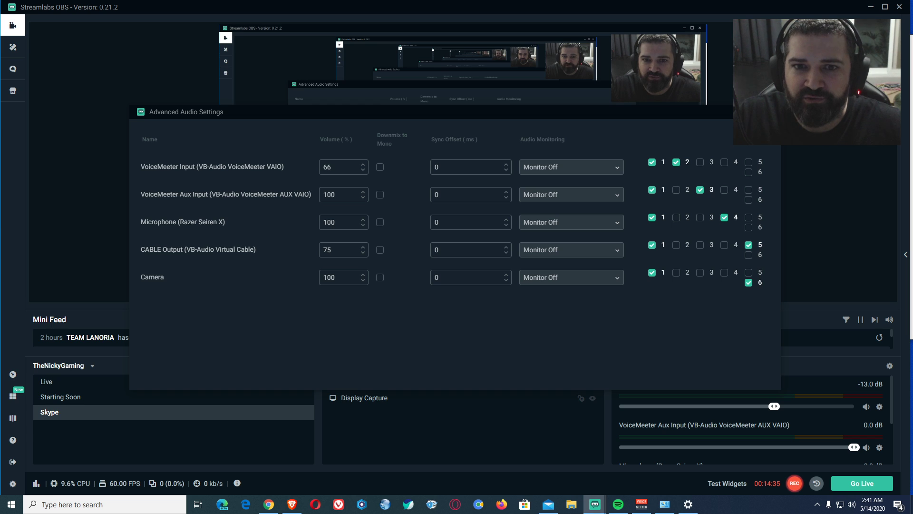
# Close the Advanced Audio Settings window to return to the main editor with the mixer.
pyautogui.press('Escape')
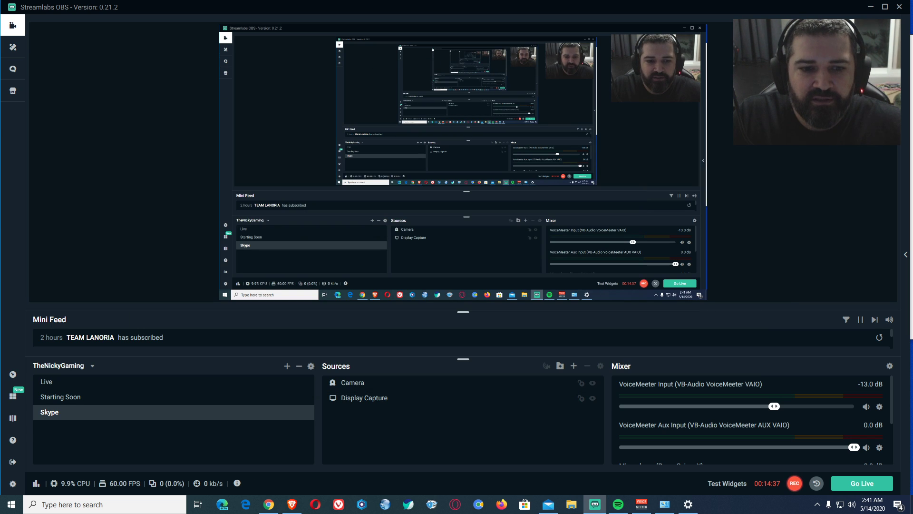